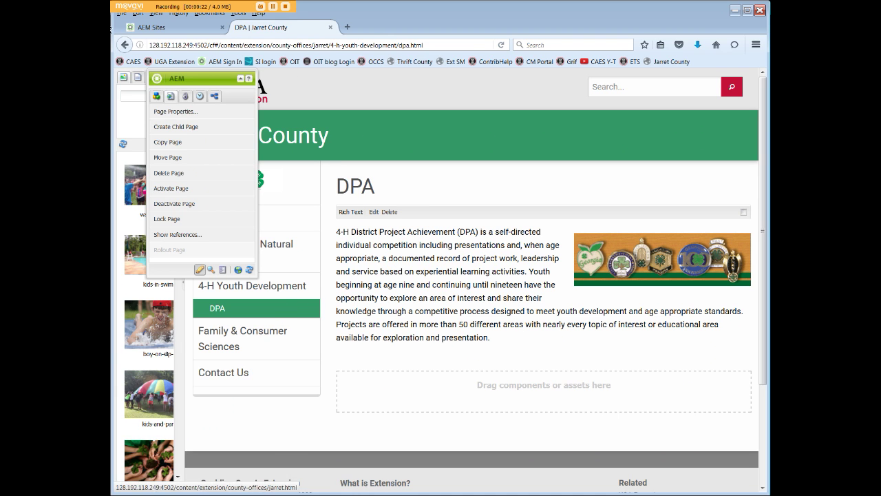
Step: Change the DPA page's title to District Project Achievement in its page properties and save it
{"action": "left_click_drag", "start_coordinate": [202, 79], "coordinate": [678, 126]}
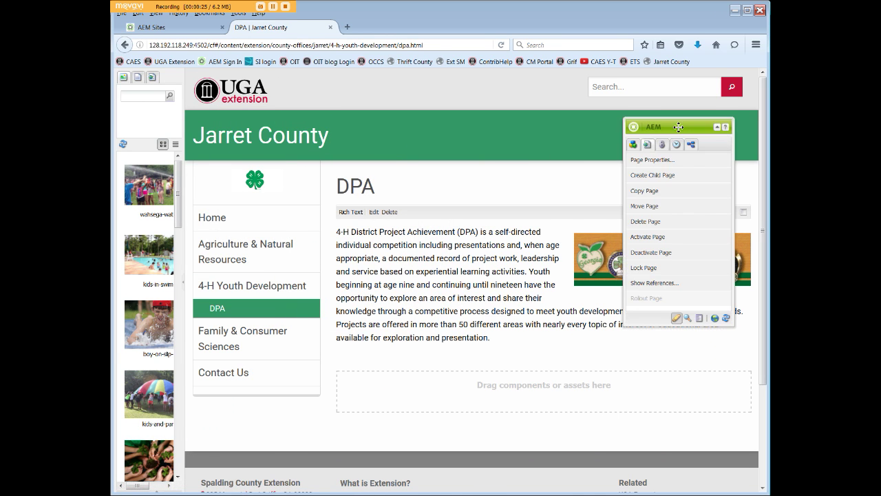
{"action": "left_click", "coordinate": [656, 165]}
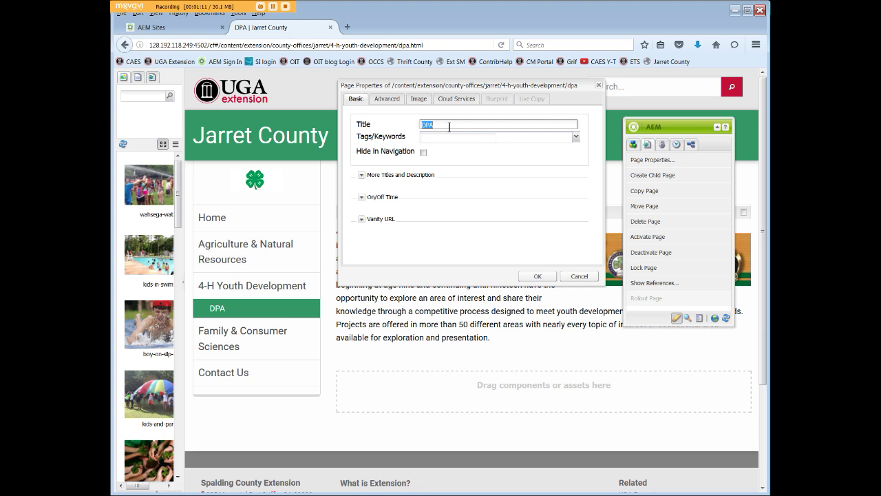
{"action": "left_click_drag", "start_coordinate": [588, 87], "coordinate": [596, 223]}
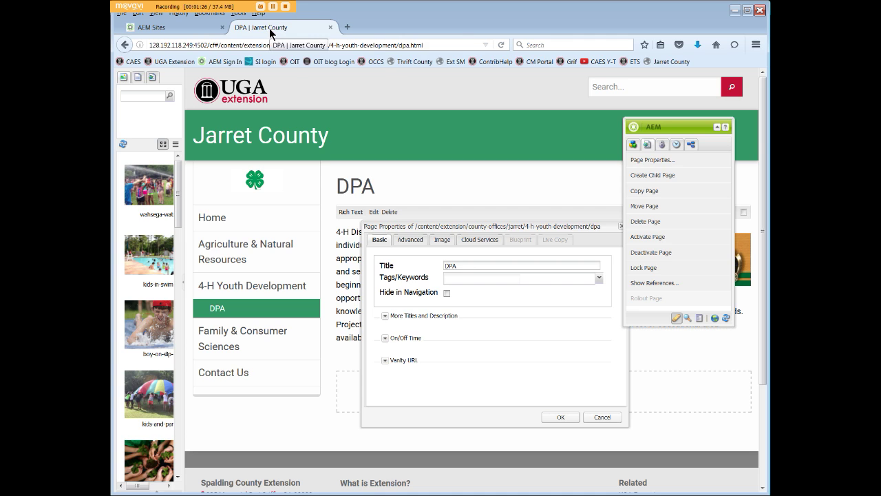
{"action": "left_click", "coordinate": [433, 46]}
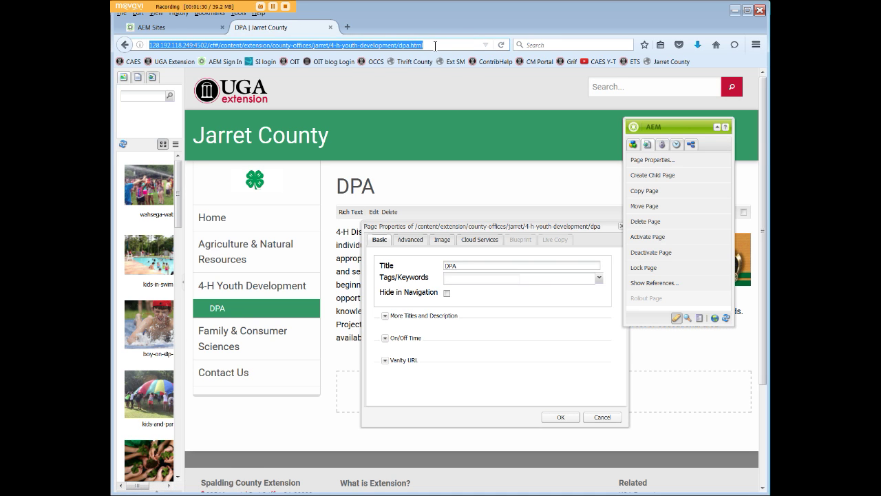
{"action": "left_click", "coordinate": [433, 192]}
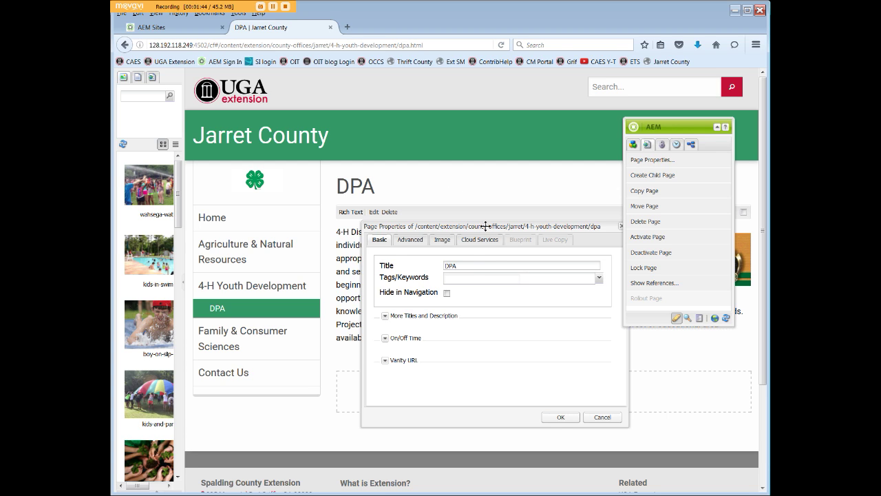
{"action": "left_click", "coordinate": [465, 265]}
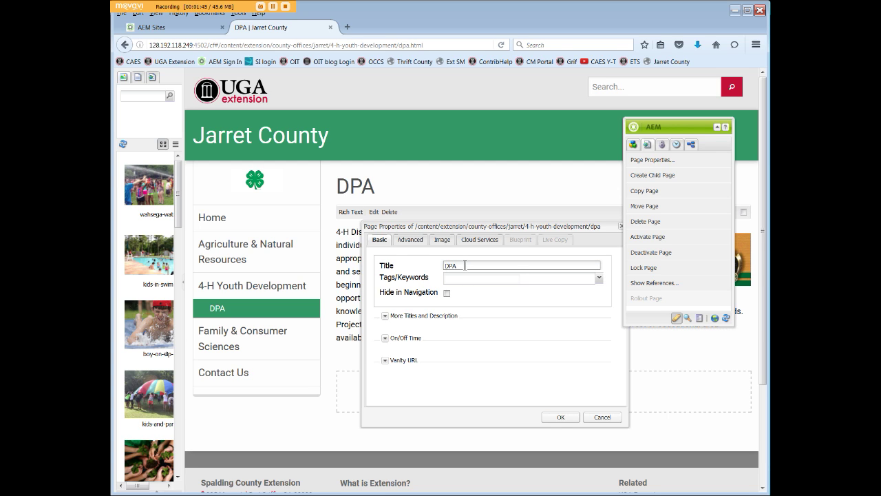
{"action": "key", "text": "BackSpace"}
{"action": "key", "text": "BackSpace"}
{"action": "key", "text": "BackSpace"}
{"action": "type", "text": "District Project Achievement"}
{"action": "left_click", "coordinate": [561, 418]}
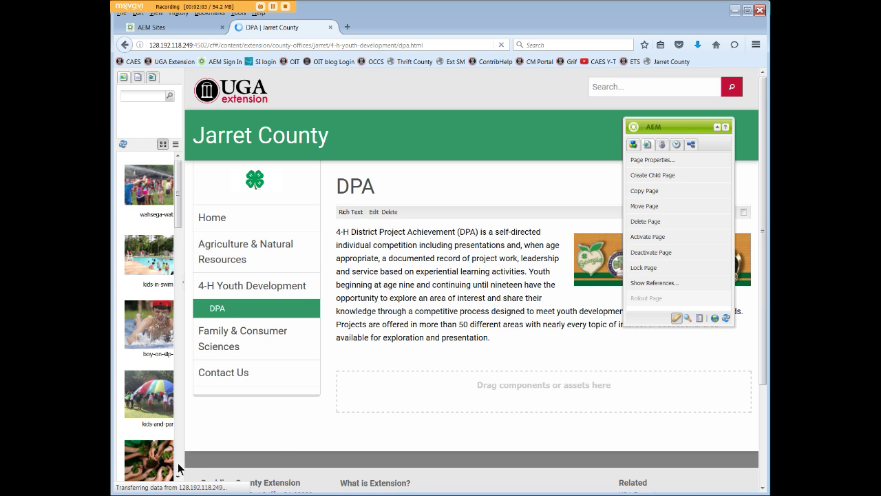
{"action": "key", "text": "F9"}
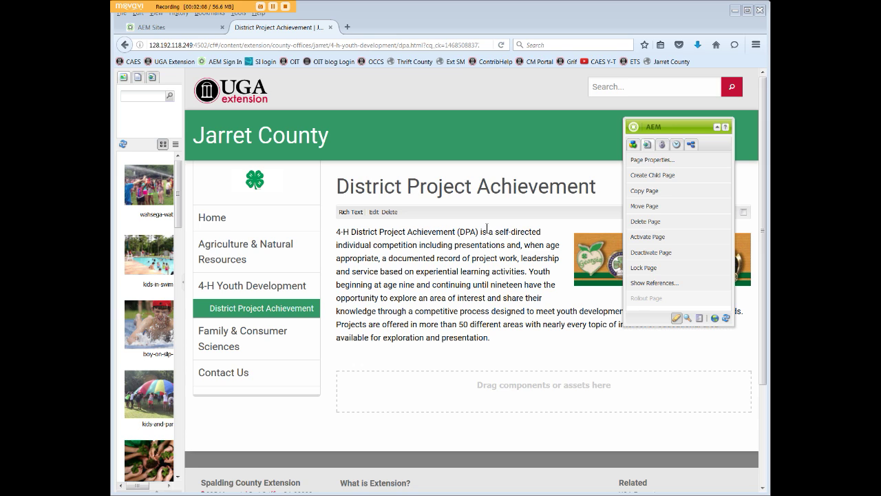
Step: Examine the retitled page's web address, including the part after the page's file name
{"action": "left_click", "coordinate": [456, 46]}
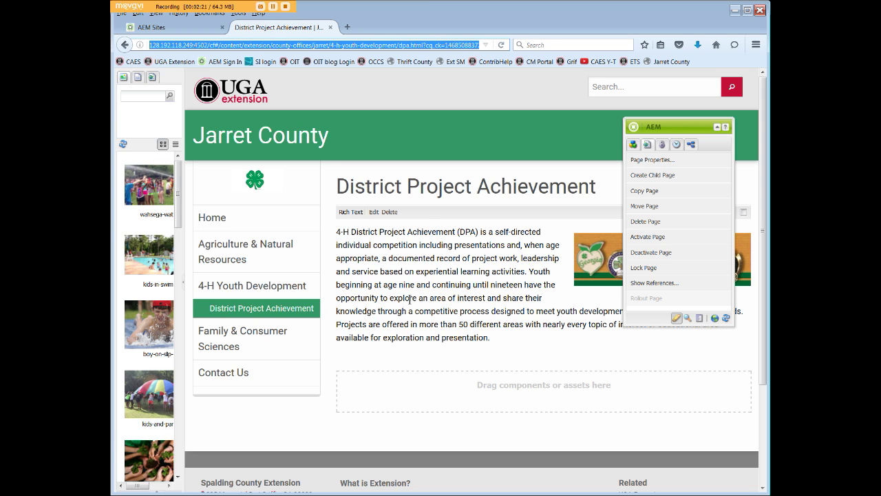
{"action": "left_click", "coordinate": [437, 44]}
{"action": "left_click_drag", "start_coordinate": [426, 45], "coordinate": [488, 49]}
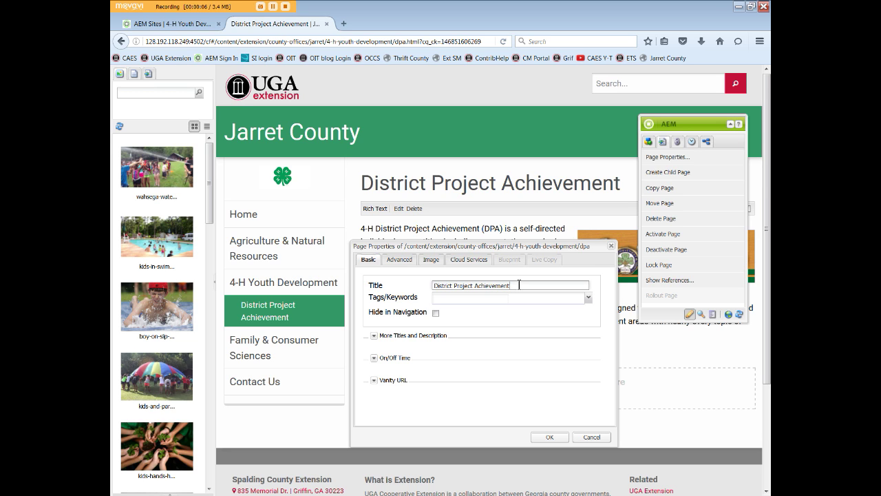
Step: Change the District Project Achievement page's title to Summer Camp and inspect its web address
{"action": "left_click_drag", "start_coordinate": [519, 284], "coordinate": [434, 292]}
{"action": "key", "text": "BackSpace"}
{"action": "type", "text": "Summer Camp"}
{"action": "left_click", "coordinate": [549, 437]}
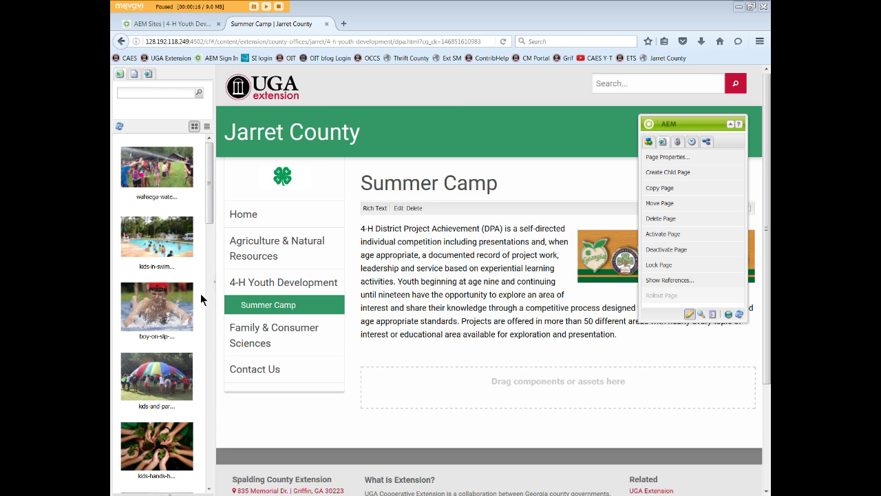
{"action": "left_click_drag", "start_coordinate": [395, 42], "coordinate": [419, 42]}
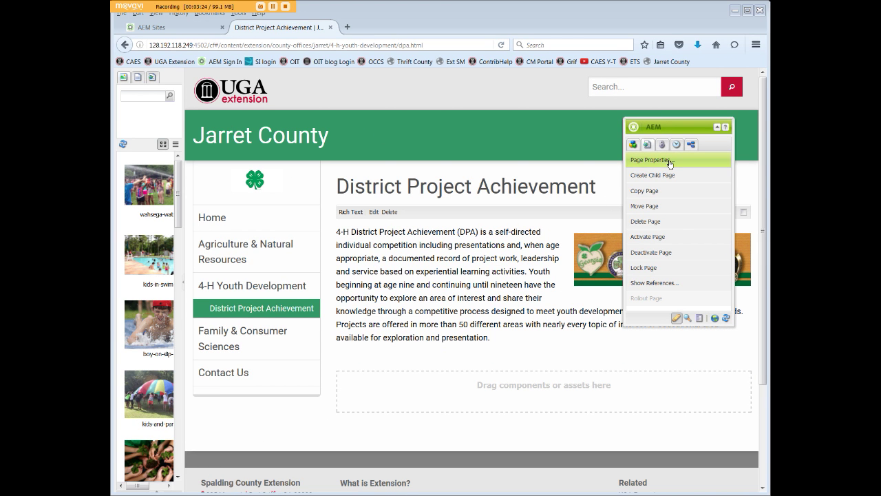
Step: Open the District Project Achievement page's properties and try the Hide in Navigation option
{"action": "left_click", "coordinate": [640, 162]}
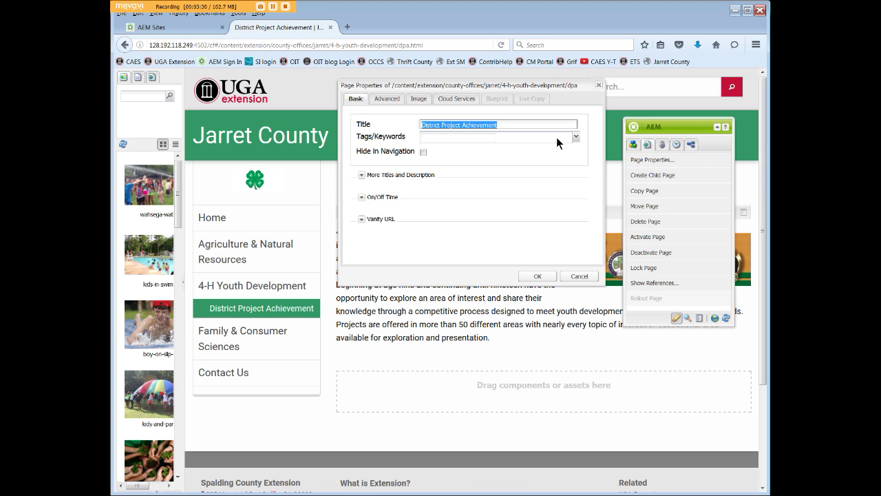
{"action": "left_click", "coordinate": [424, 153]}
{"action": "left_click", "coordinate": [423, 152]}
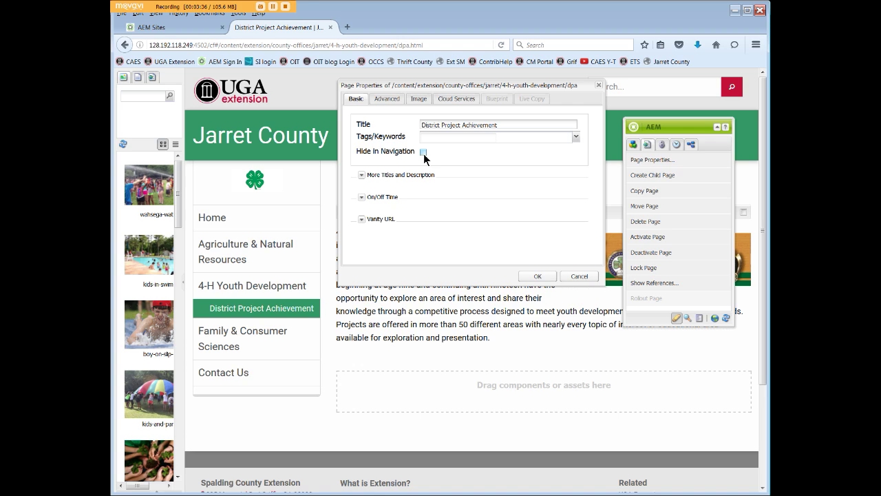
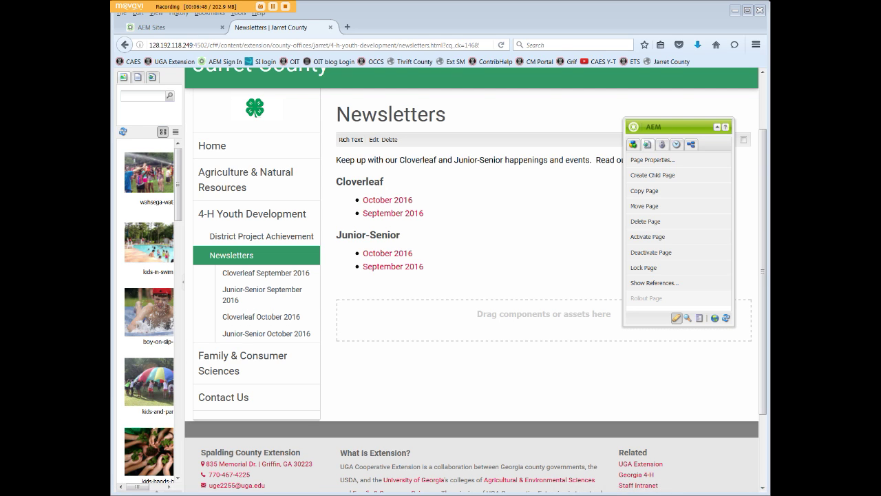
{"action": "key", "text": "F9"}
{"action": "key", "text": "F9"}
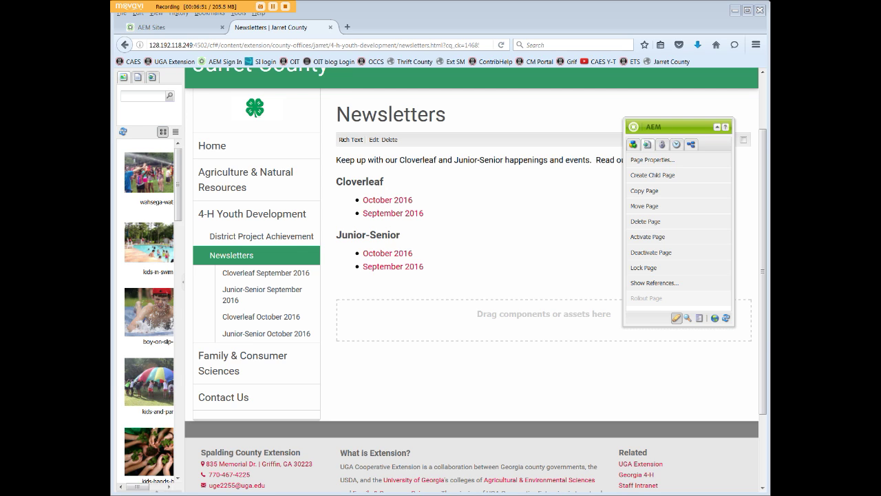
Step: Hide the Cloverleaf September 2016 page from the site navigation through its page properties
{"action": "left_click", "coordinate": [276, 277]}
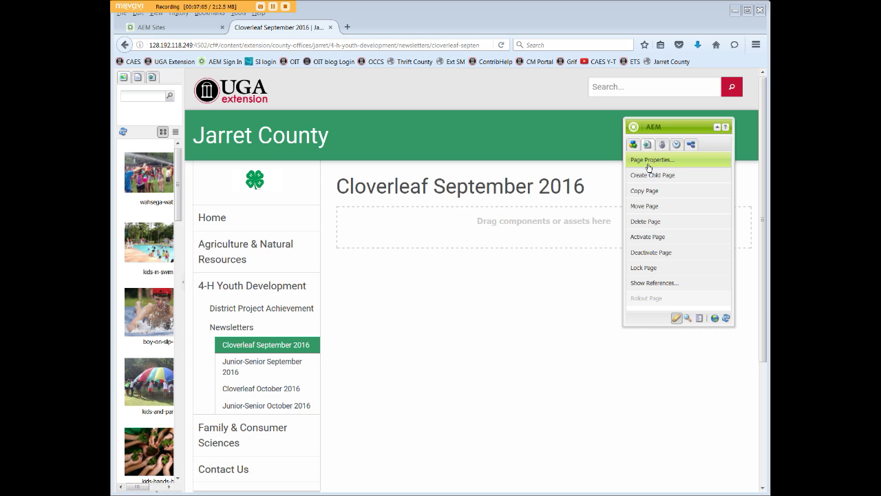
{"action": "left_click", "coordinate": [647, 163]}
{"action": "left_click", "coordinate": [648, 163]}
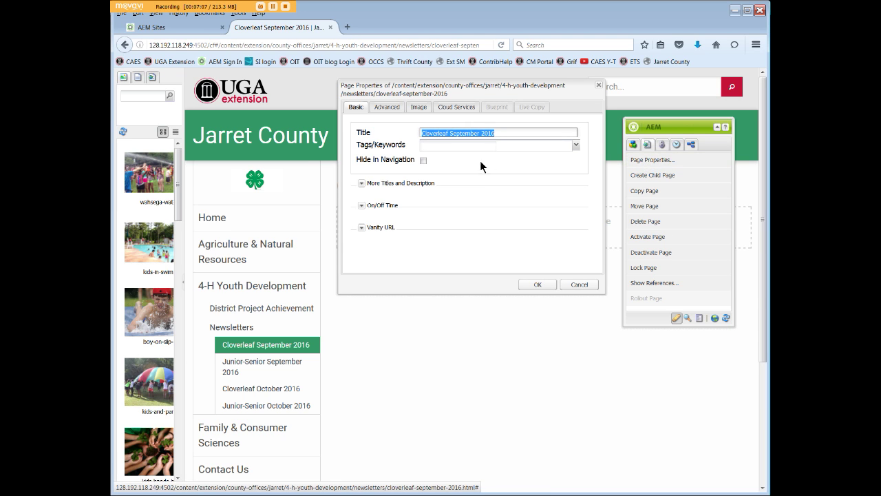
{"action": "left_click", "coordinate": [423, 160]}
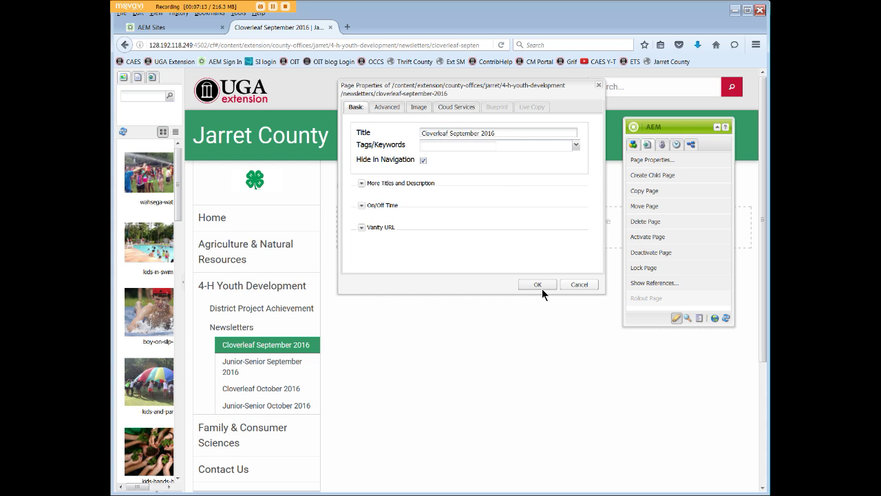
{"action": "left_click", "coordinate": [542, 288]}
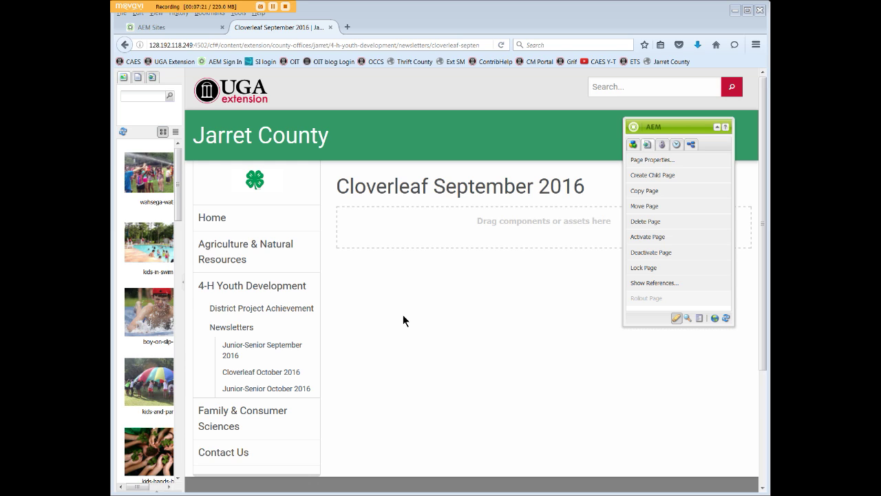
Step: Hide the Junior-Senior September 2016 page from the site navigation and return to the Newsletters page
{"action": "left_click", "coordinate": [233, 355]}
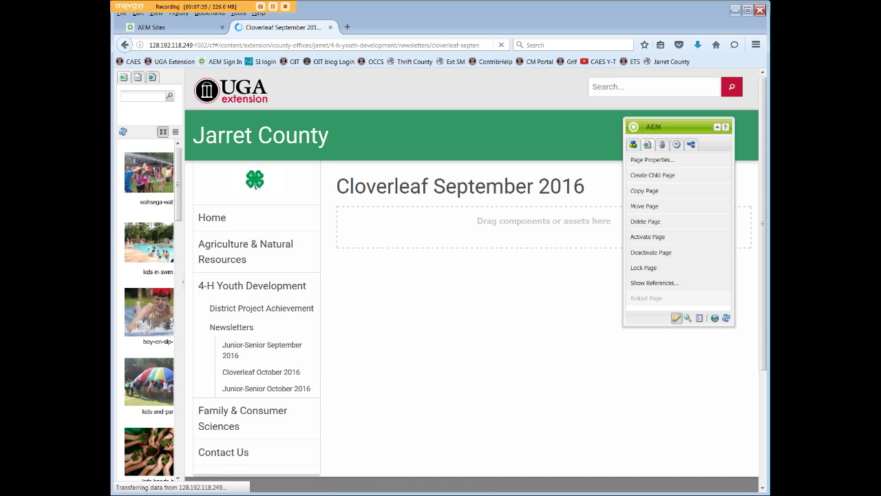
{"action": "left_click", "coordinate": [658, 161]}
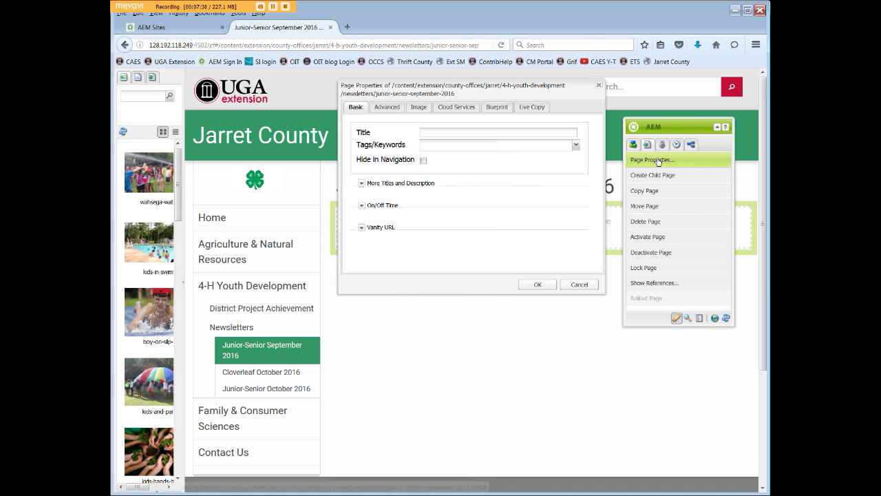
{"action": "left_click", "coordinate": [422, 159]}
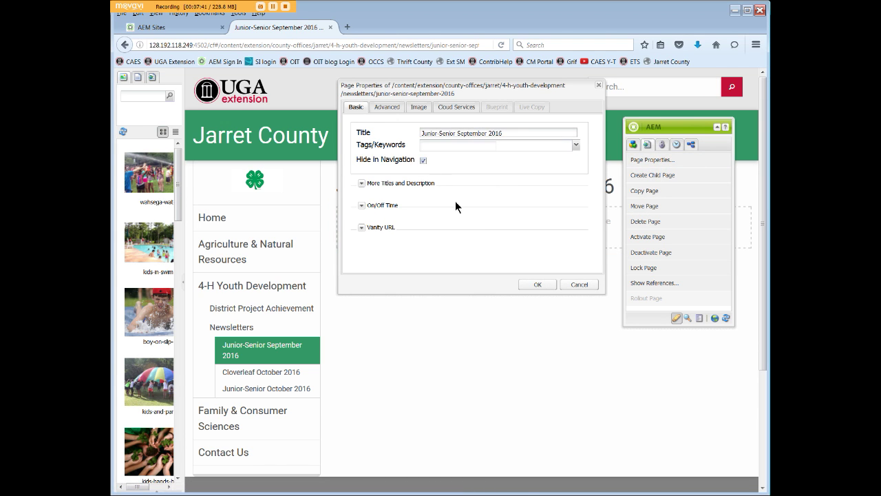
{"action": "left_click", "coordinate": [538, 287]}
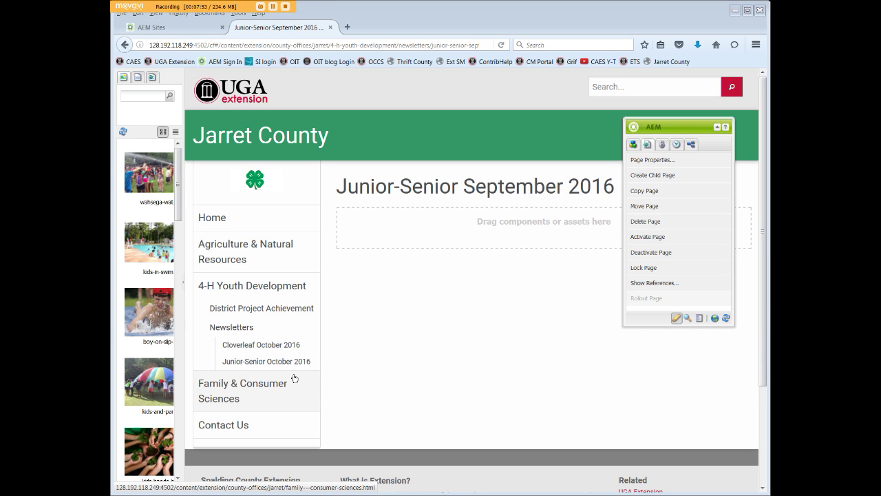
{"action": "left_click", "coordinate": [230, 330]}
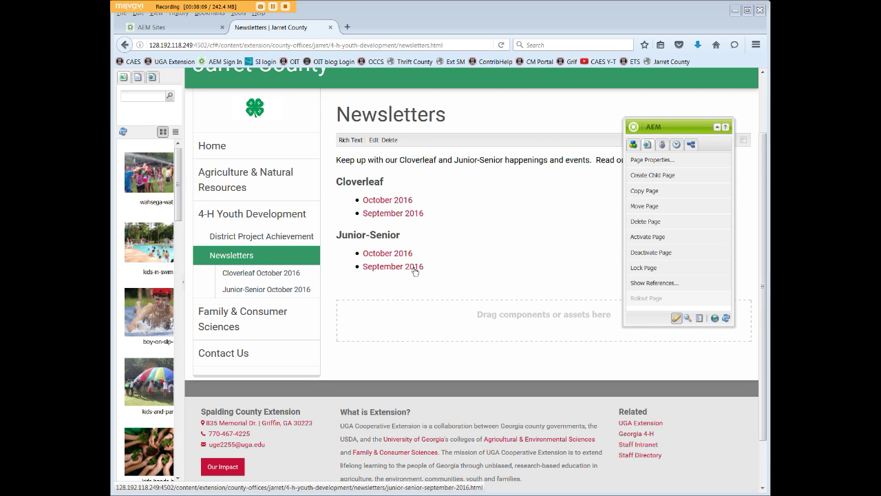
{"action": "left_click", "coordinate": [299, 277]}
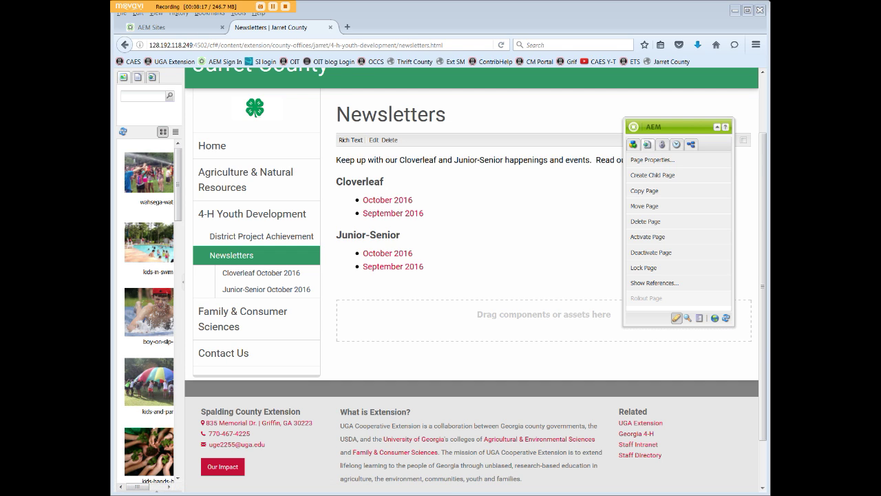